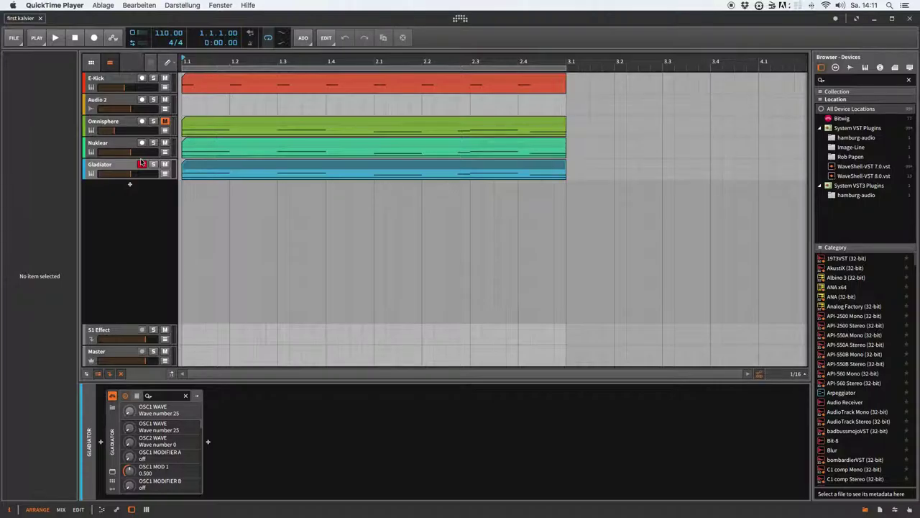
Open the dashboard and look through its user section, including recent projects, templates and demos.
left_click(142, 164)
left_click(460, 20)
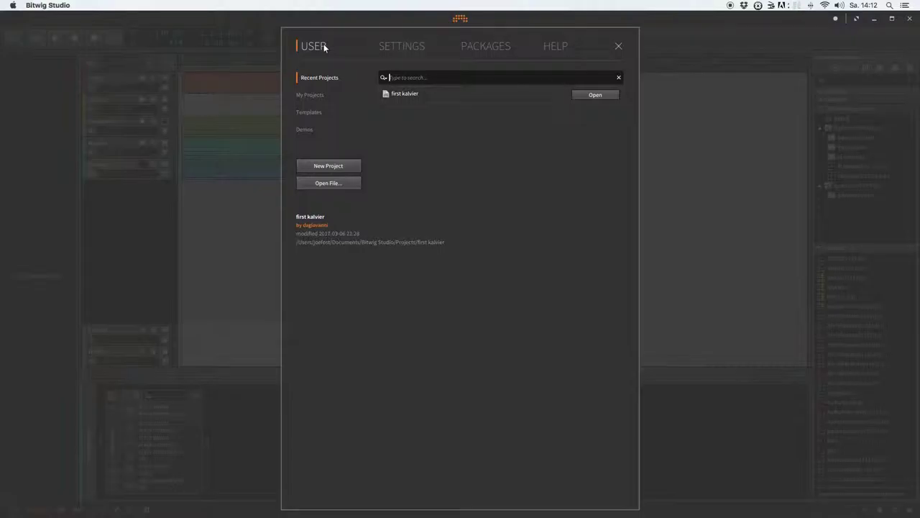
left_click(400, 47)
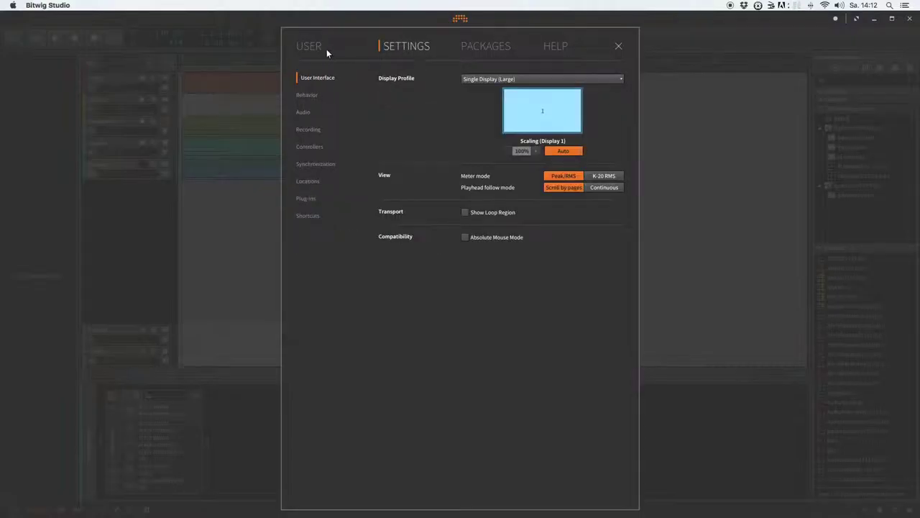
left_click(304, 48)
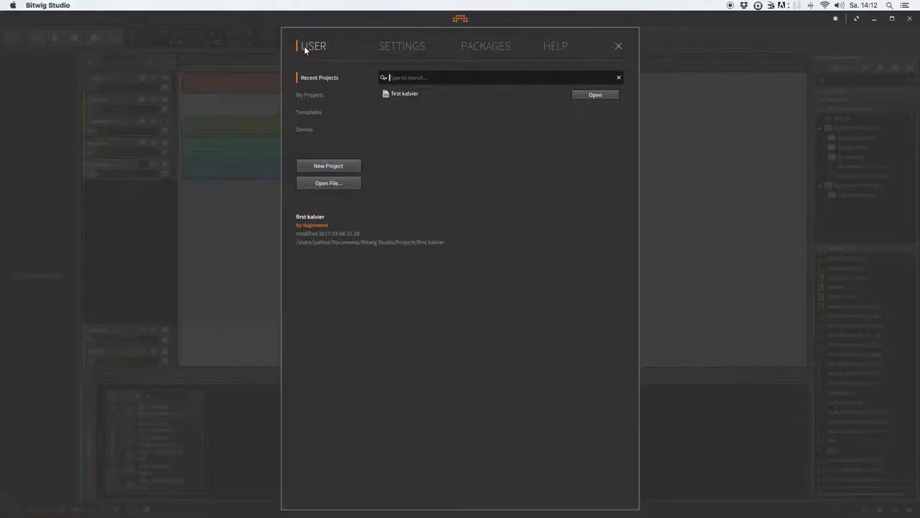
left_click(307, 113)
left_click(305, 130)
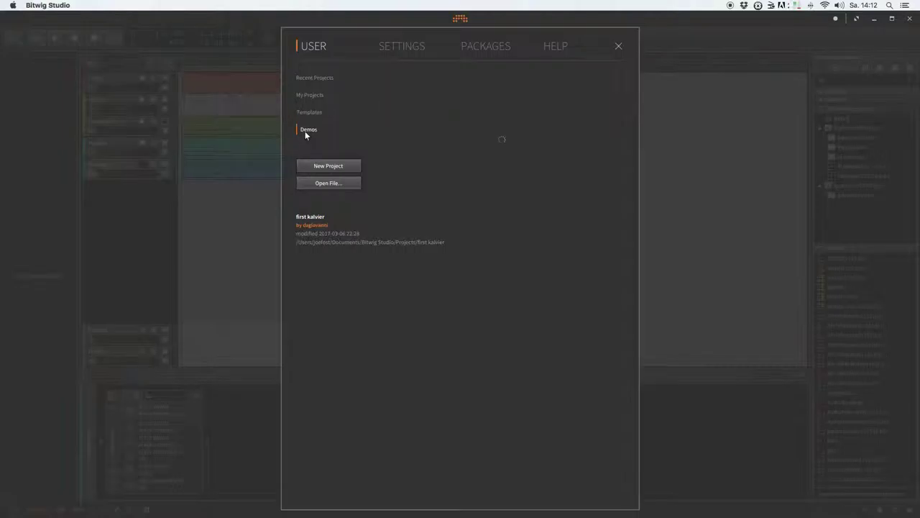
Review the user interface, behavior, audio and recording settings.
left_click(397, 45)
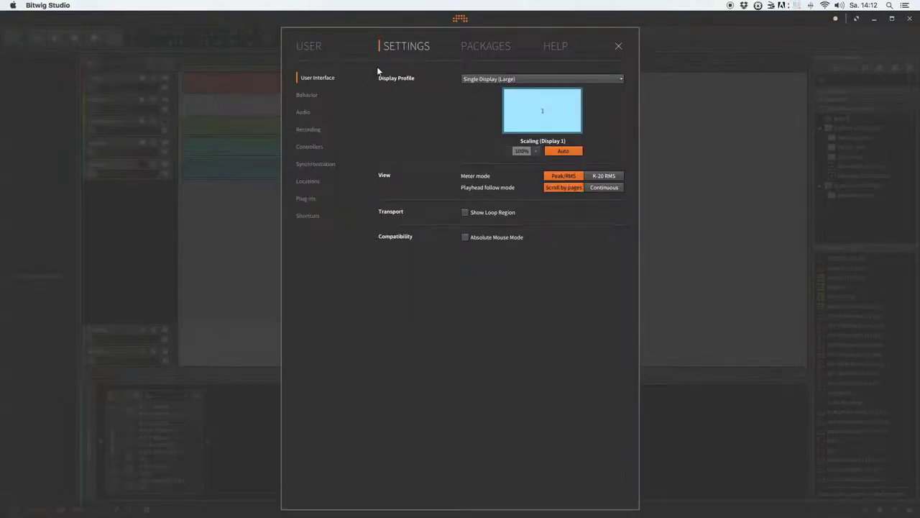
left_click(312, 94)
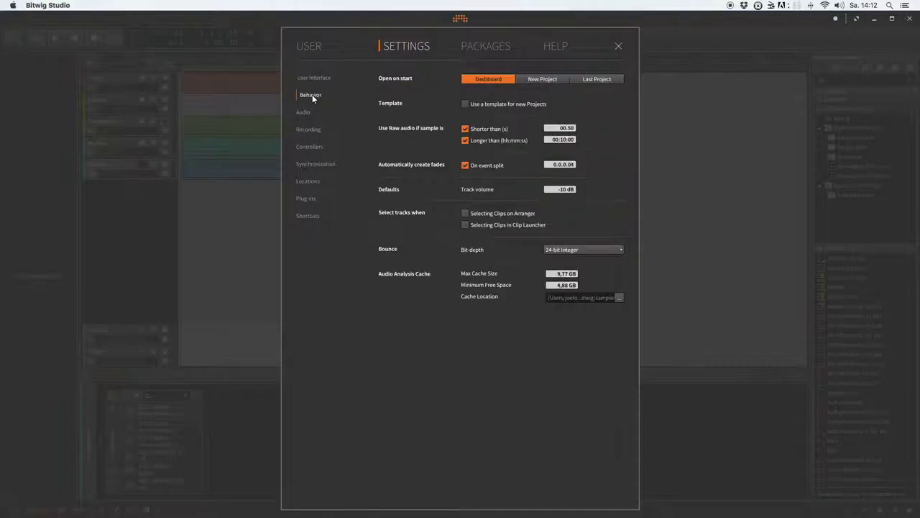
left_click(305, 115)
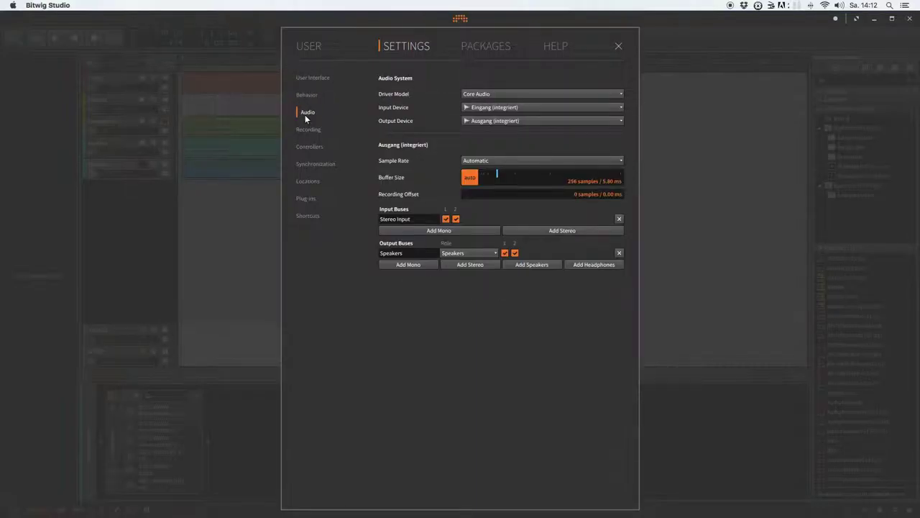
left_click(307, 128)
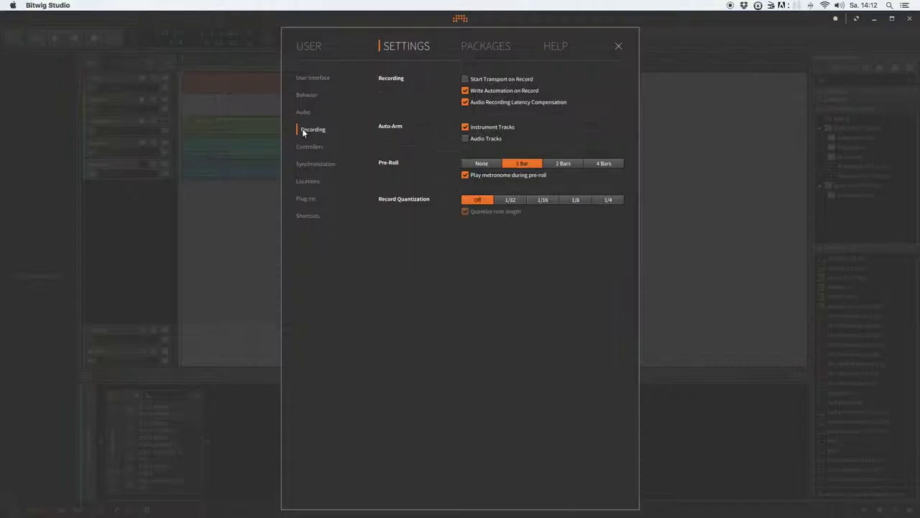
Review the controller, synchronization, location, shortcut and plug-in settings.
left_click(305, 148)
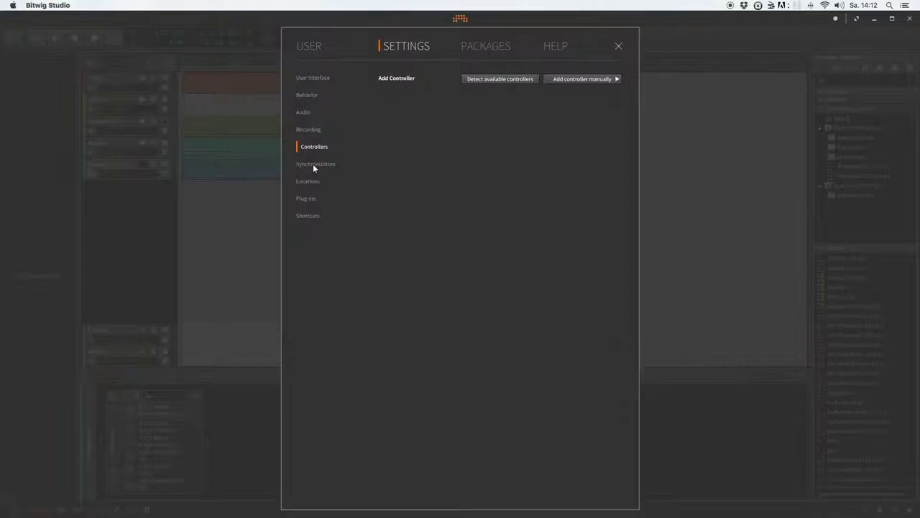
left_click(312, 165)
left_click(311, 148)
left_click(311, 163)
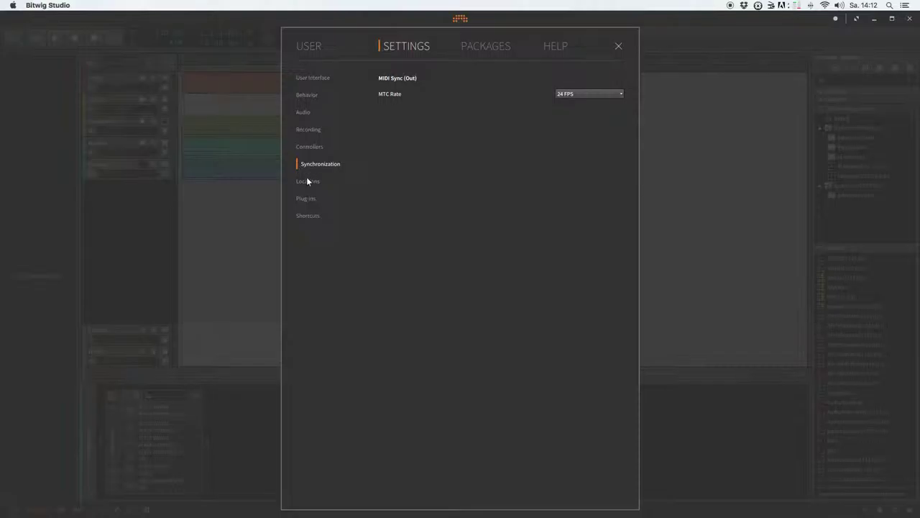
left_click(307, 180)
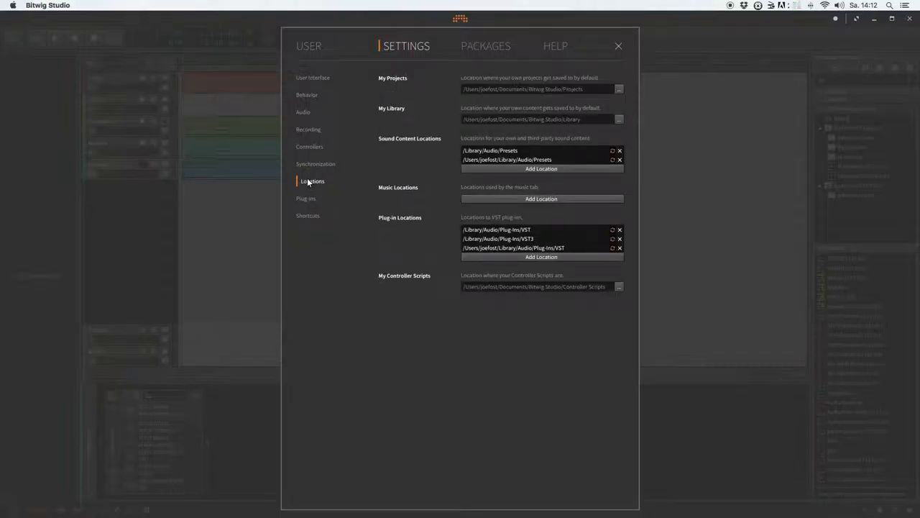
left_click(307, 199)
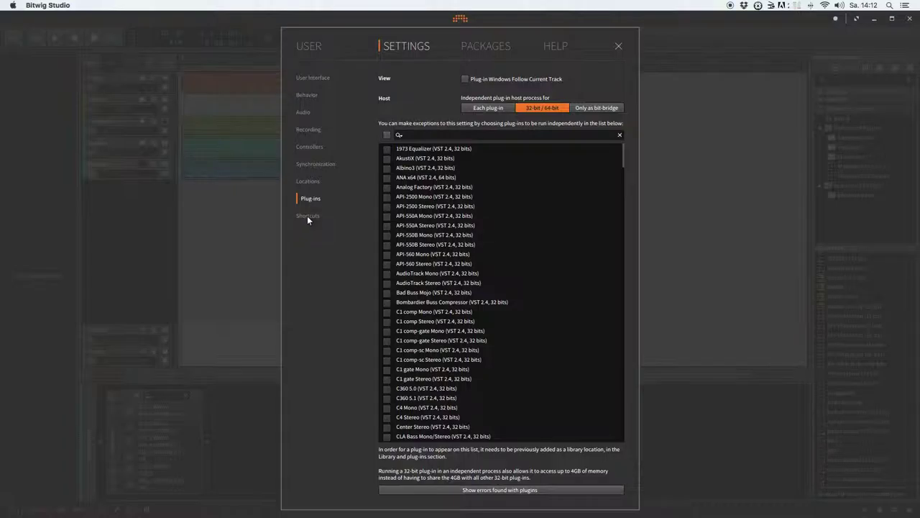
left_click(304, 217)
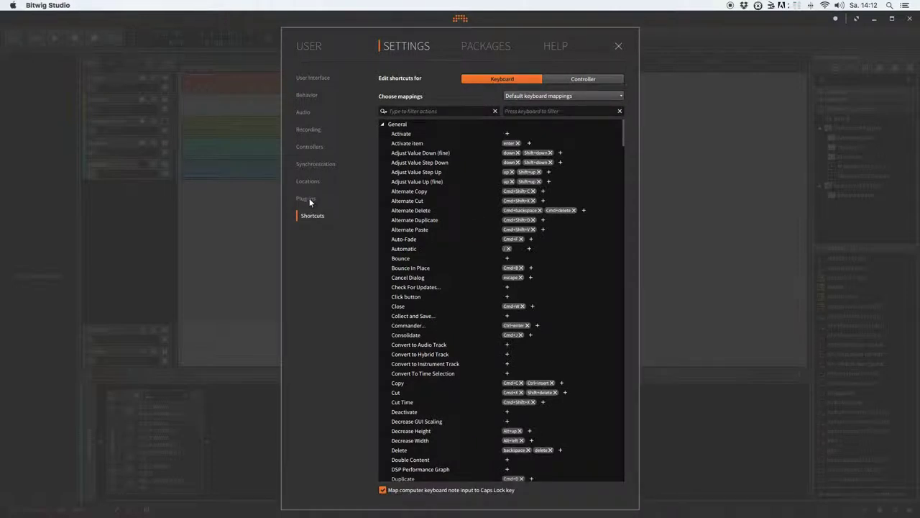
left_click(310, 201)
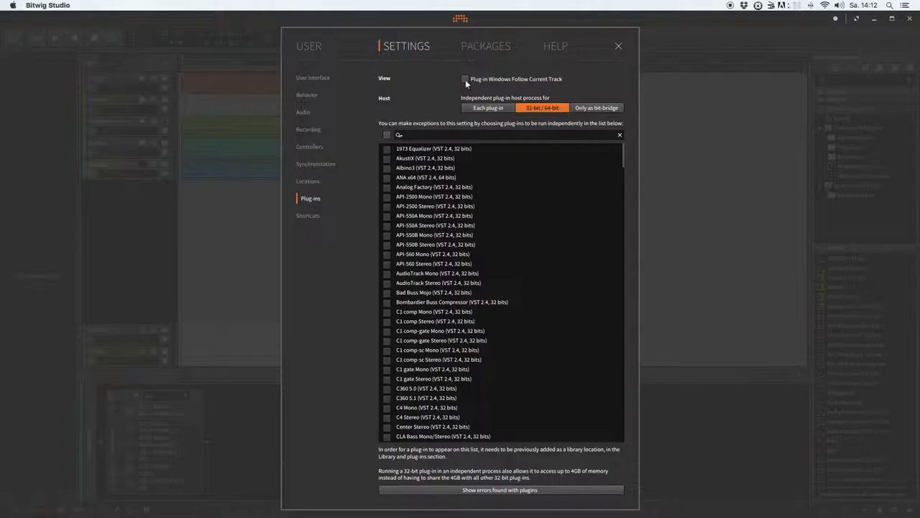
View the package collections and open the online help, allowing the connection to cdn.bitwig.com on port 443 until quitting.
left_click(490, 44)
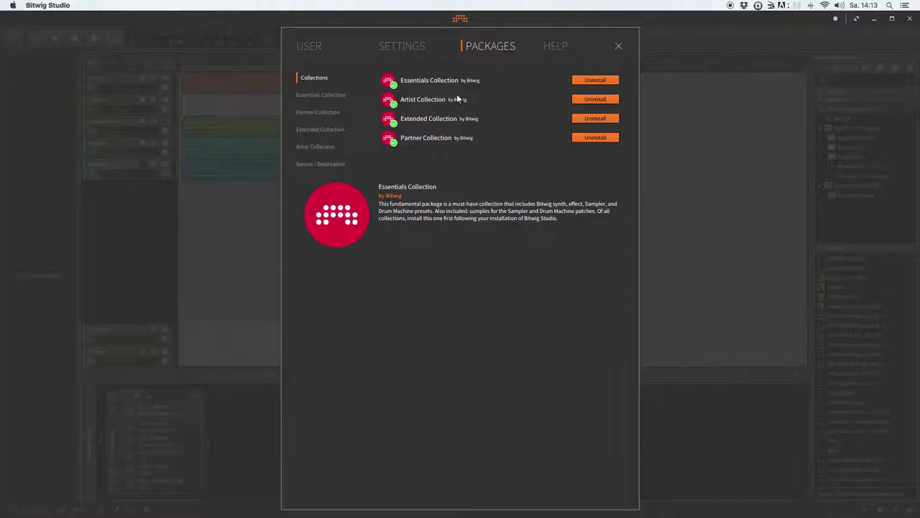
left_click(554, 46)
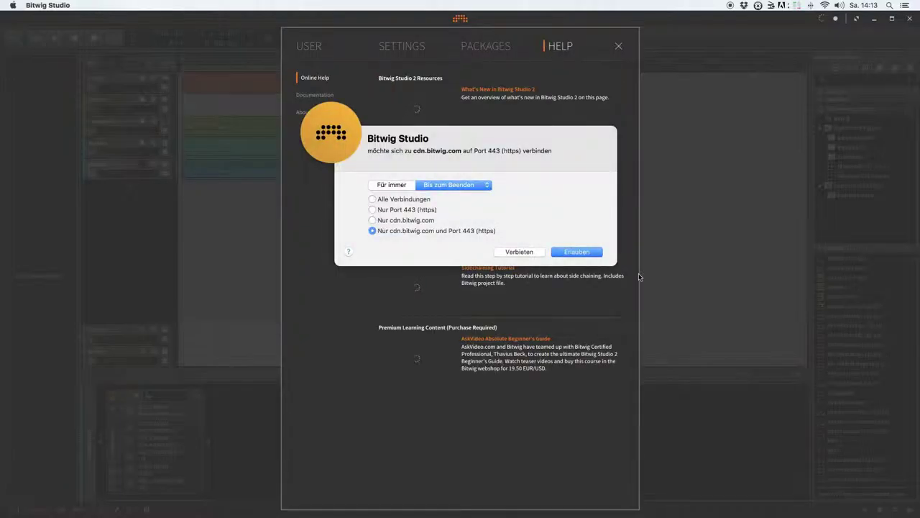
left_click(592, 253)
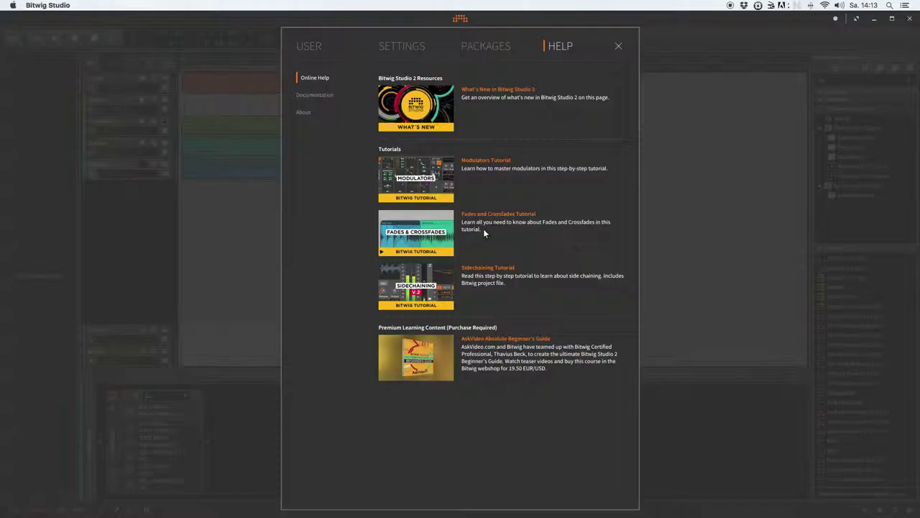
Look through the help documentation guides and the online help, and close the dashboard.
left_click(321, 94)
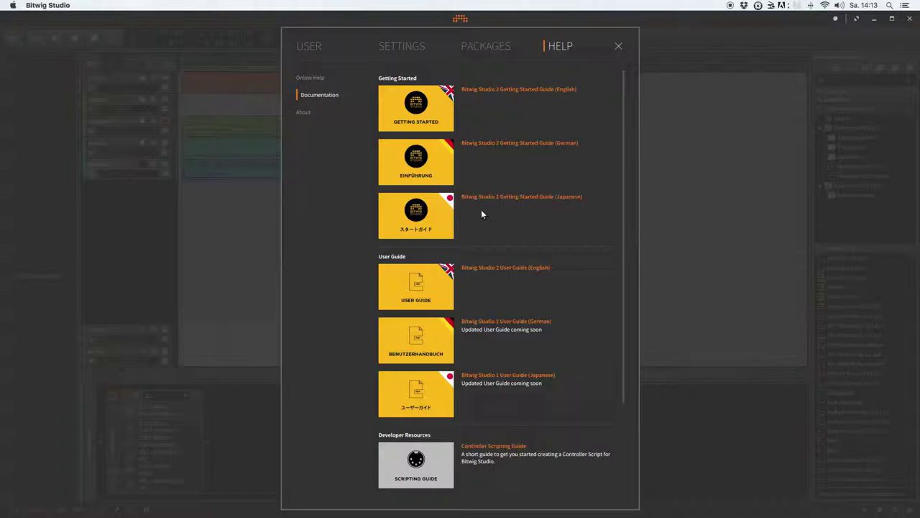
scroll(481, 212, "down", 3)
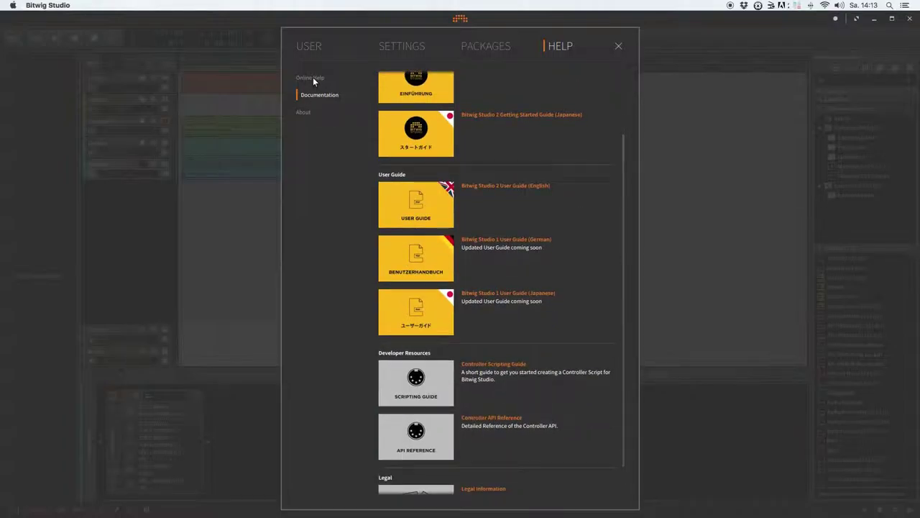
left_click(313, 79)
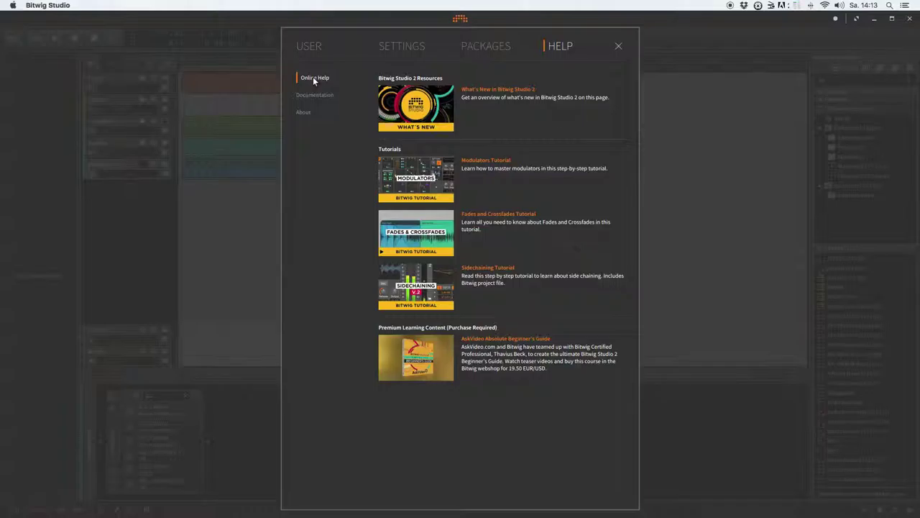
left_click(618, 48)
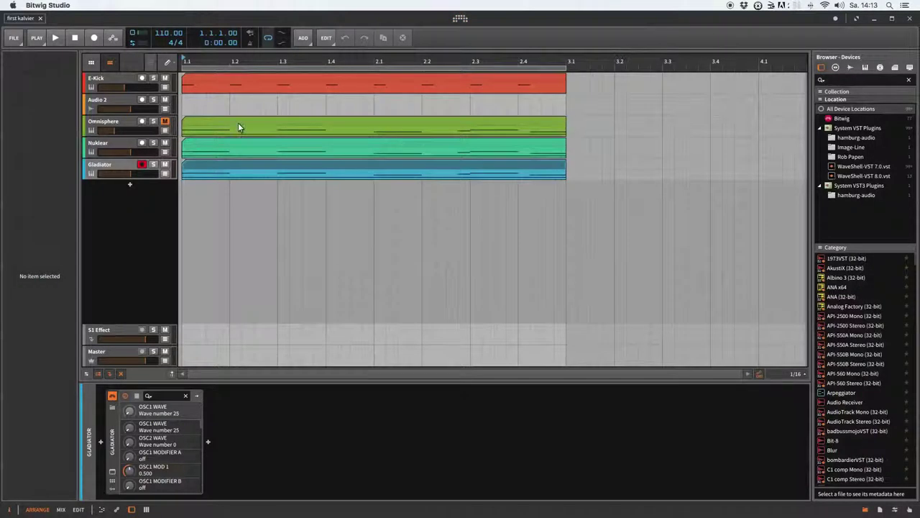
Examine the project file commands and the playback and recording options.
left_click(18, 44)
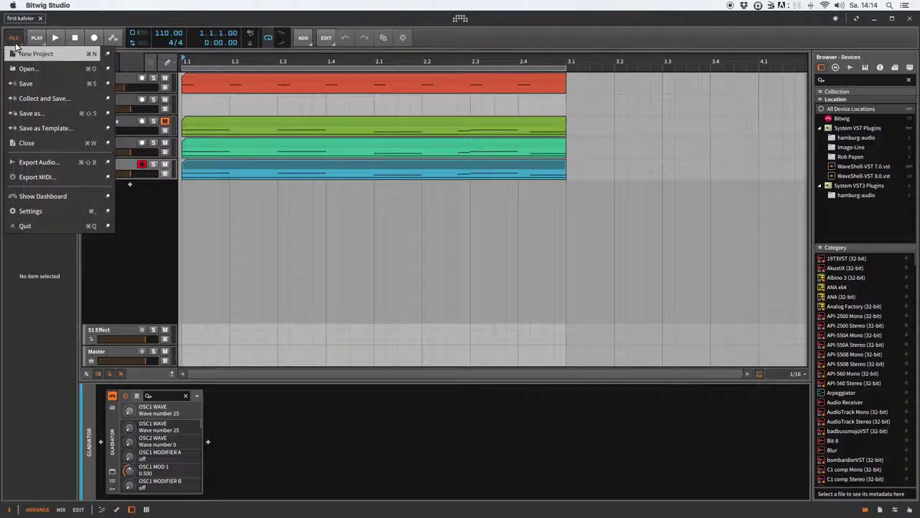
left_click(41, 41)
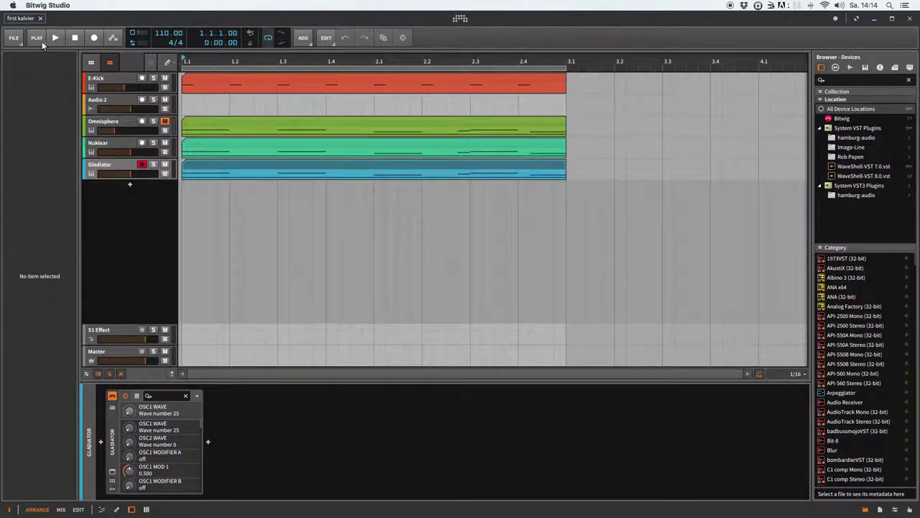
left_click(45, 41)
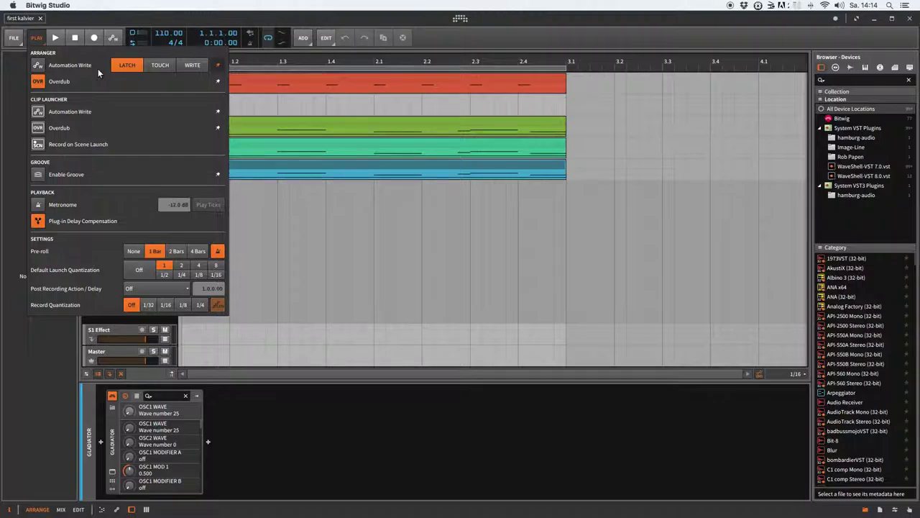
left_click(375, 442)
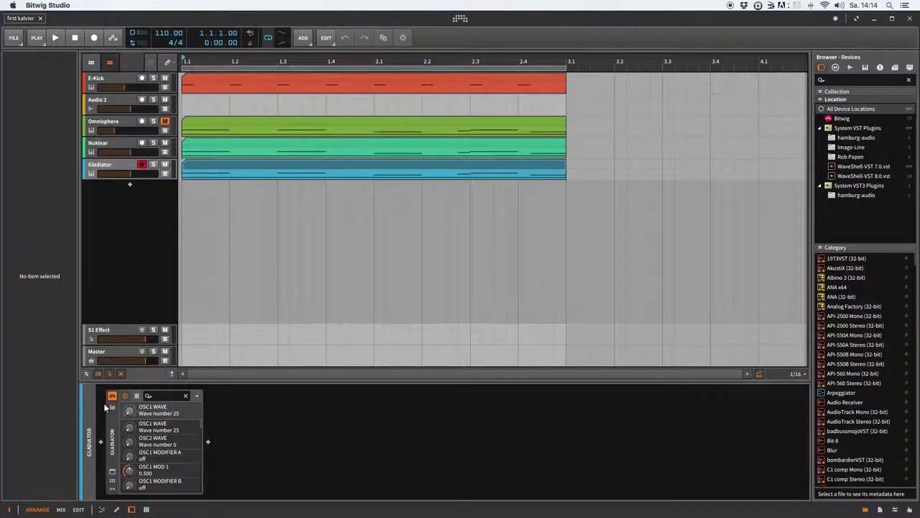
Show the modulator slots of the Gladiator device.
left_click(112, 490)
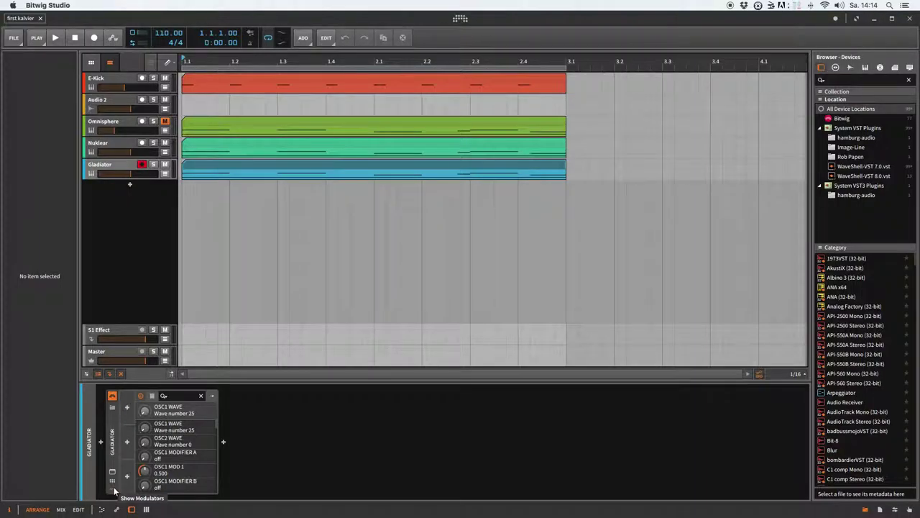
left_click(113, 491)
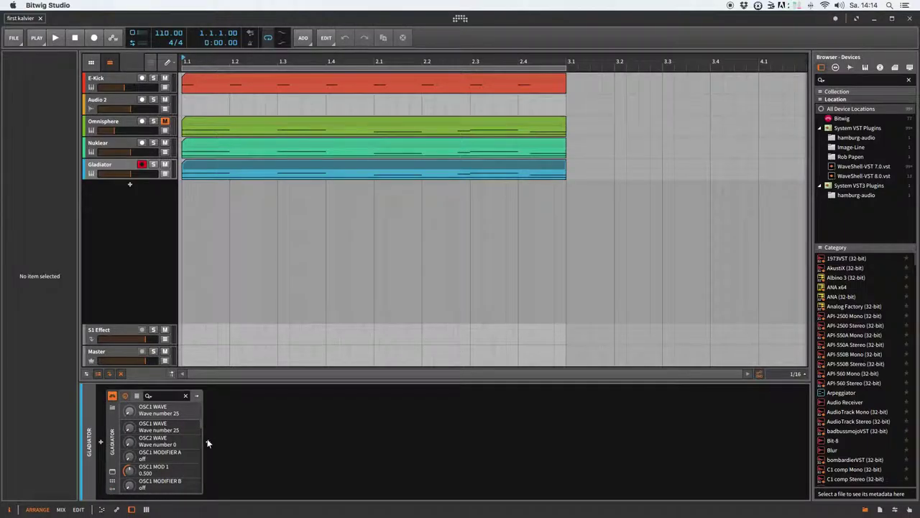
left_click(113, 491)
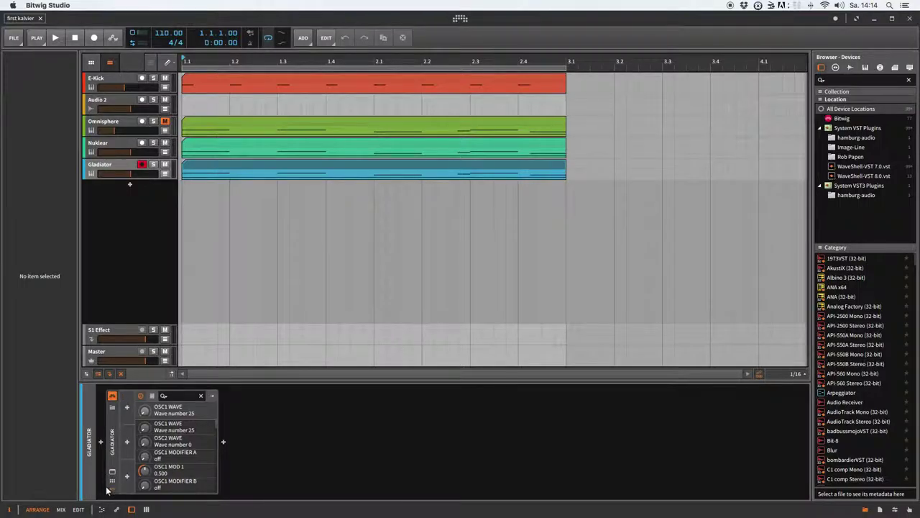
Browse the modulators available for Gladiator, previewing Audio Sidechain and viewing the LFO category, without inserting any.
left_click(127, 409)
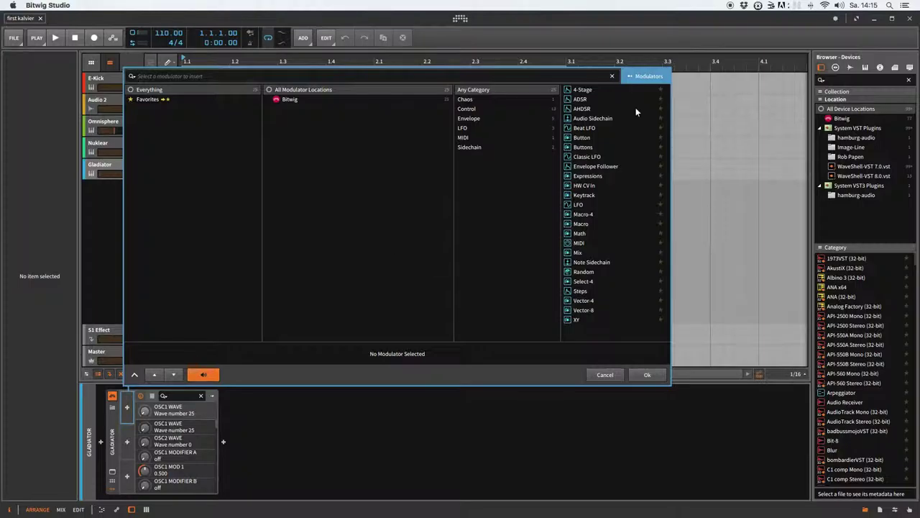
left_click(586, 121)
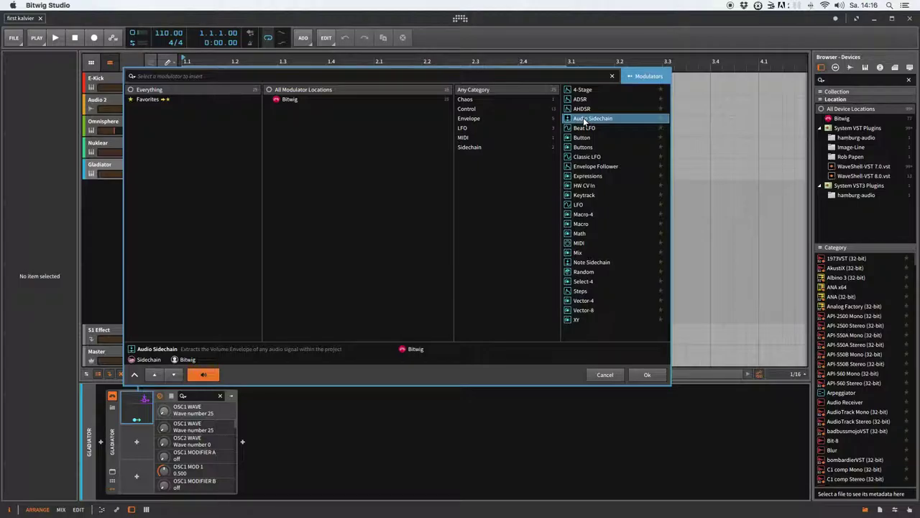
left_click(463, 129)
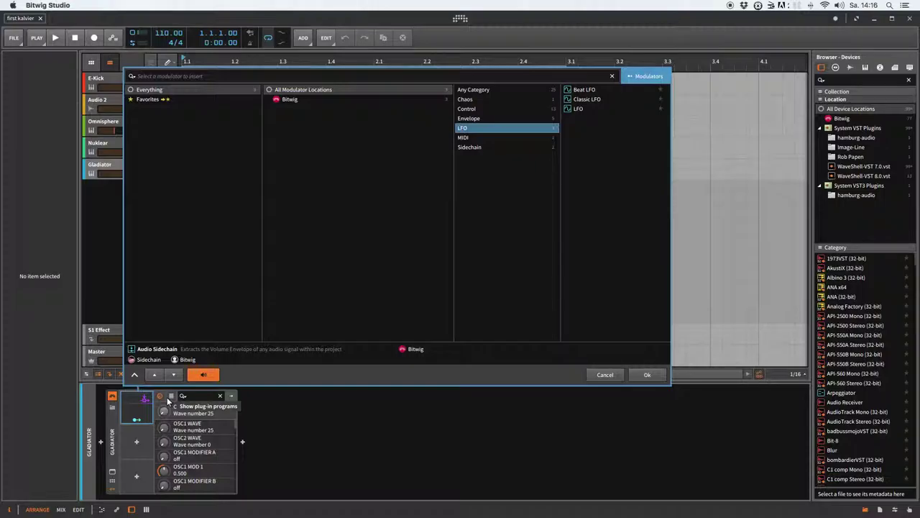
left_click(602, 374)
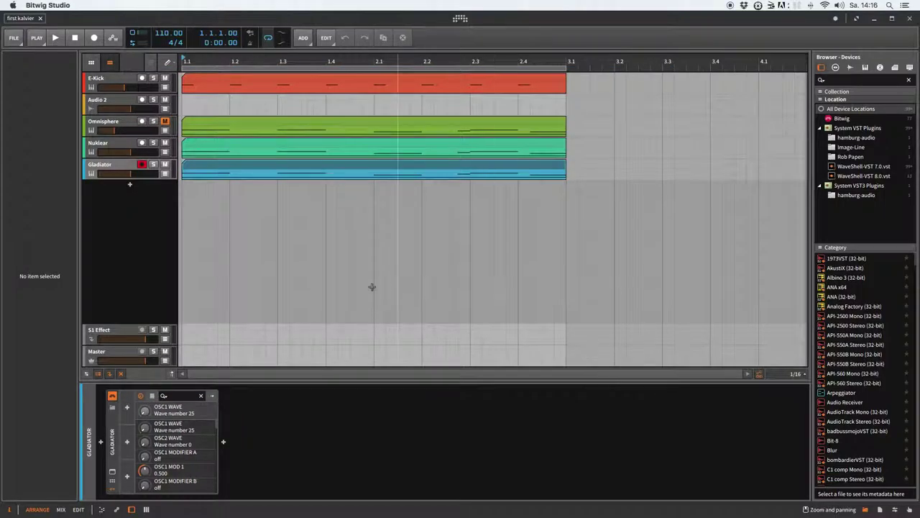
Place the time cursor at 1.1.3 in the E-Kick clip and view the arranger's available editing tools.
left_click(205, 86)
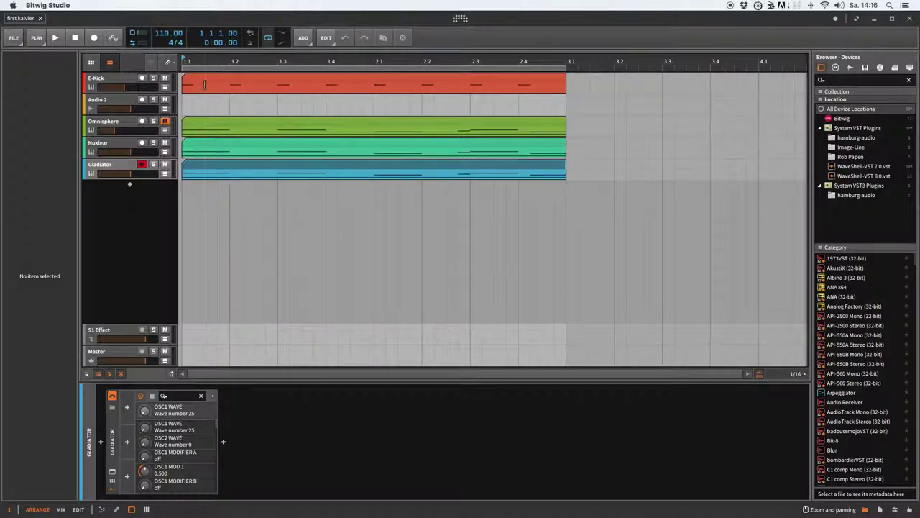
left_click(171, 64)
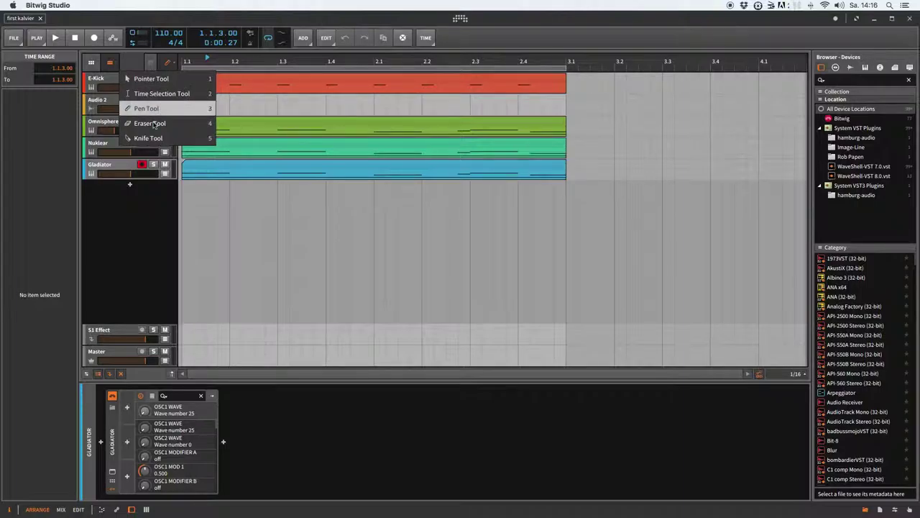
left_click(173, 62)
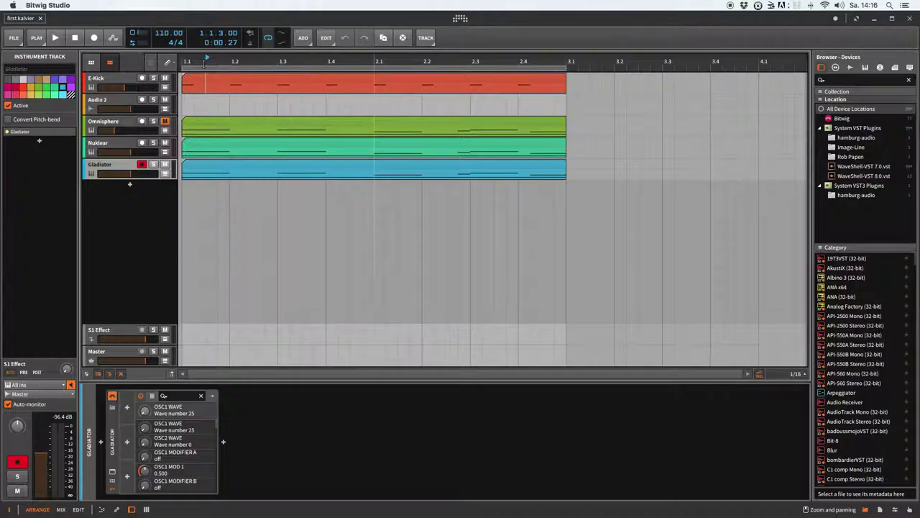
Split the E-Kick clip at 1.4.4 and at 1.2.4 with the Knife Tool.
left_click(173, 62)
left_click(173, 63)
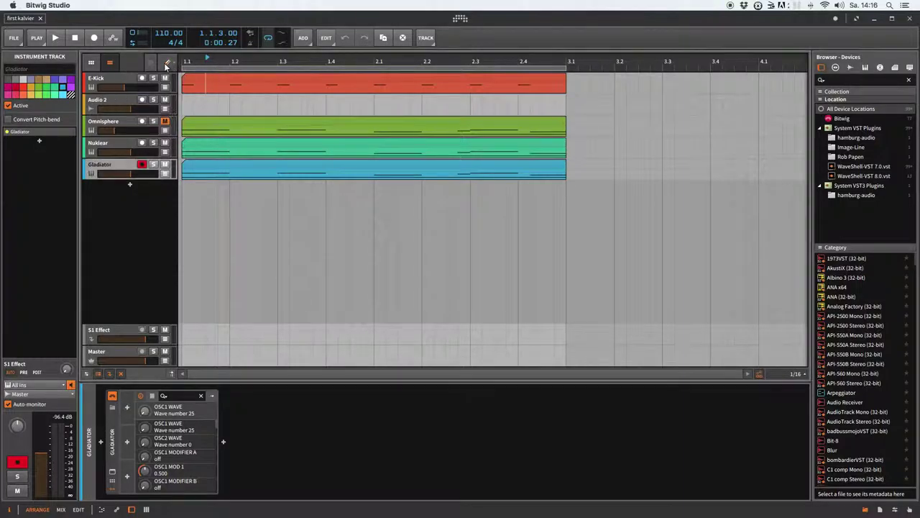
left_click(164, 63)
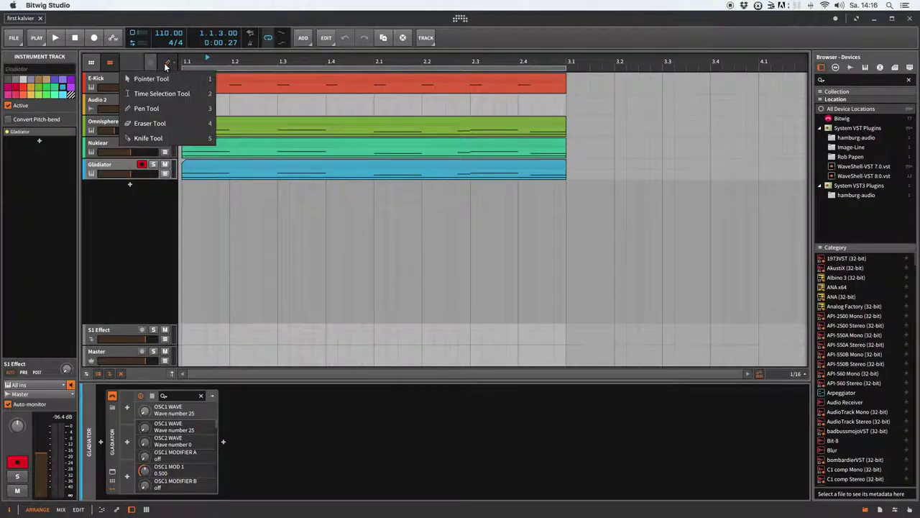
left_click(156, 138)
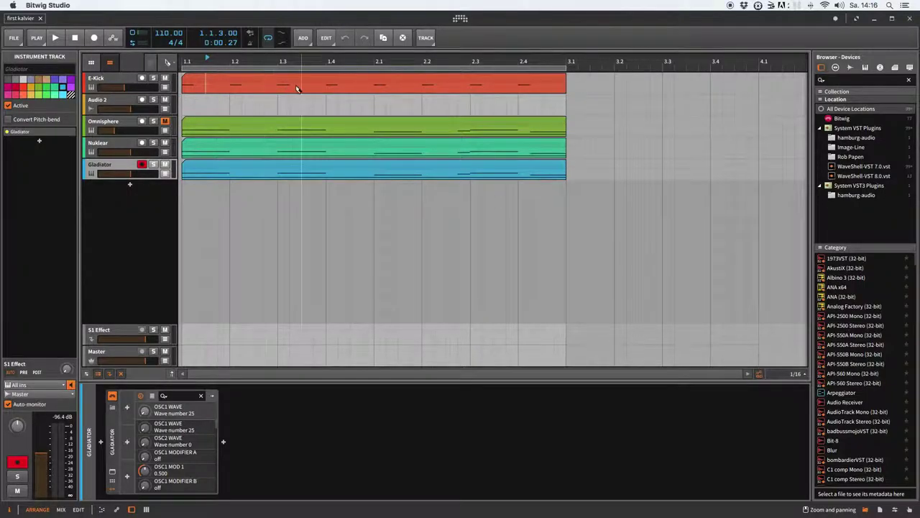
left_click(363, 87)
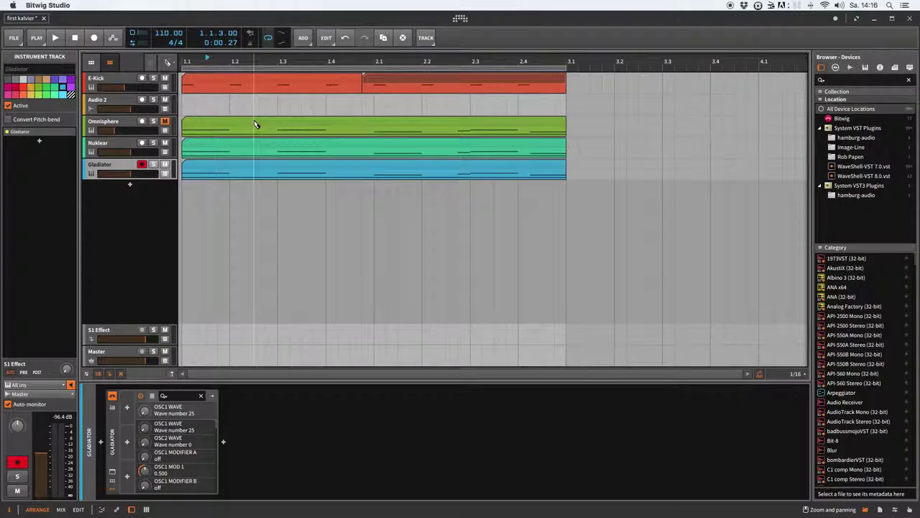
left_click(266, 84)
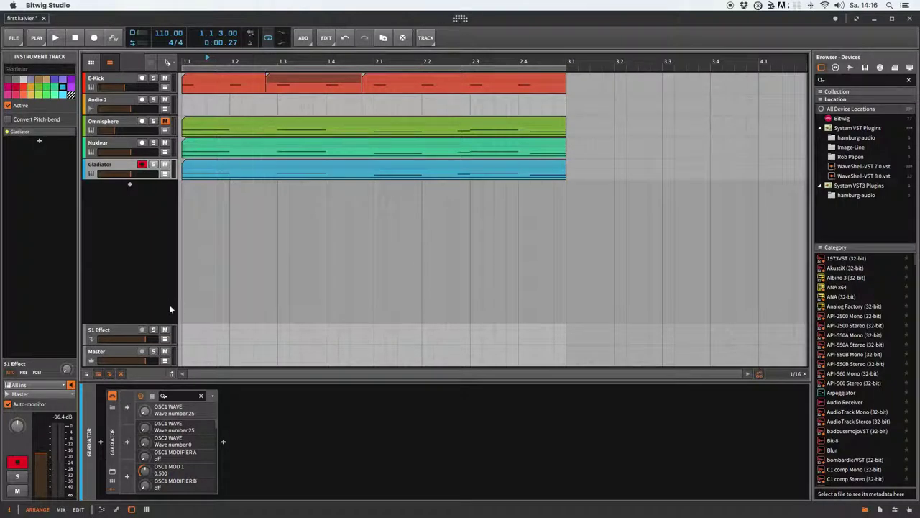
Switch to the Mix layout and show the crossfader section on the mixer channels.
left_click(61, 509)
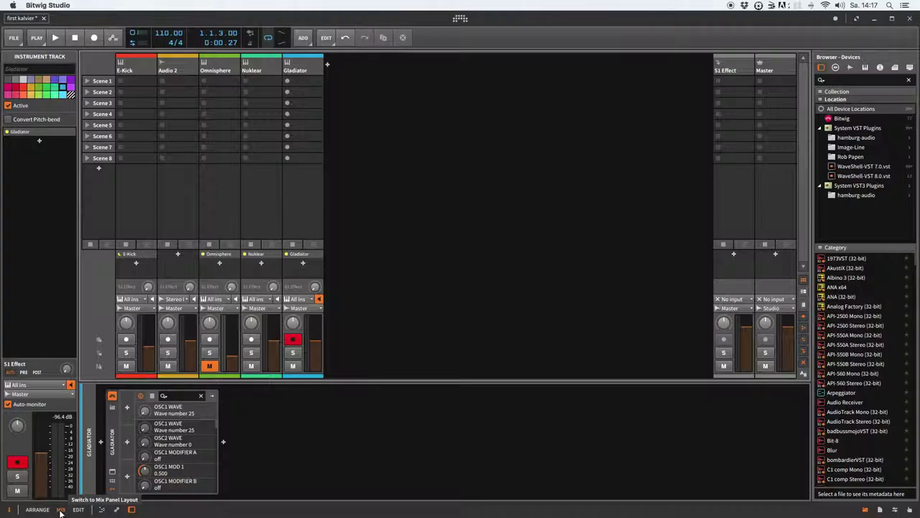
left_click(805, 373)
left_click(804, 374)
left_click(804, 375)
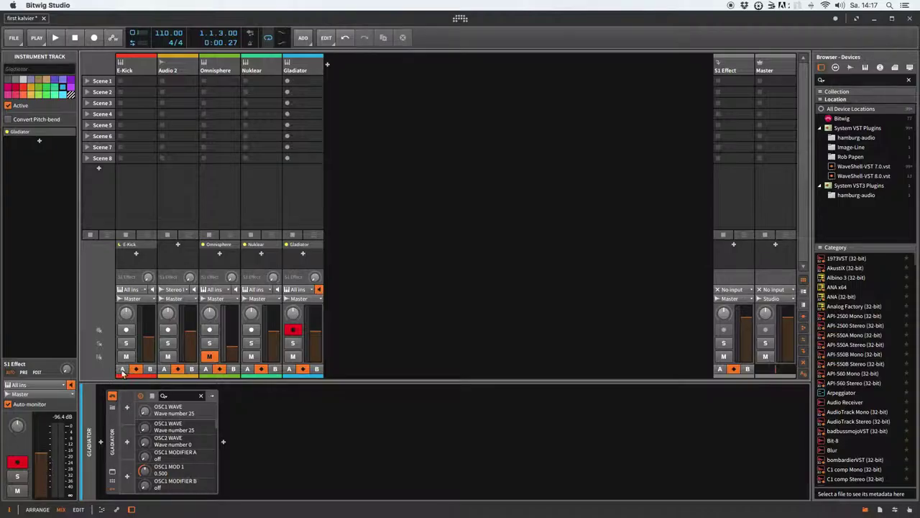
Try the E-Kick channel's crossfade assignments and leave it assigned to side A.
left_click(123, 370)
left_click(151, 369)
left_click(136, 369)
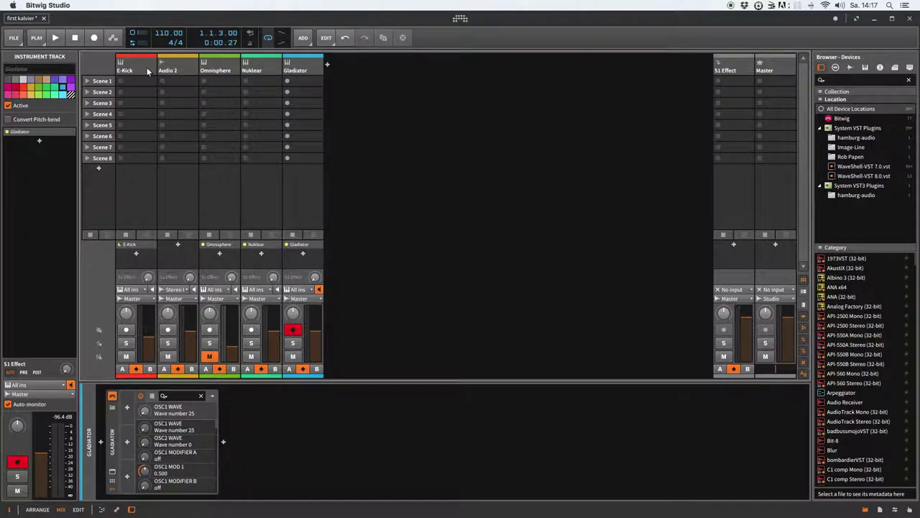
left_click(121, 369)
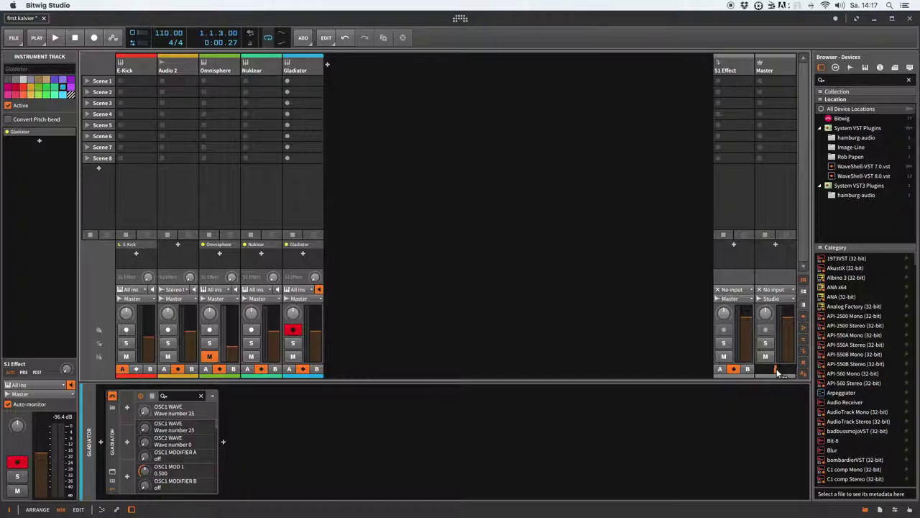
mouse_move(777, 372)
left_mouse_down()
mouse_move(760, 371)
mouse_move(777, 372)
left_mouse_up()
Switch to the Edit layout for the E-Kick notes and view the note editor's available editing tools.
left_click(79, 510)
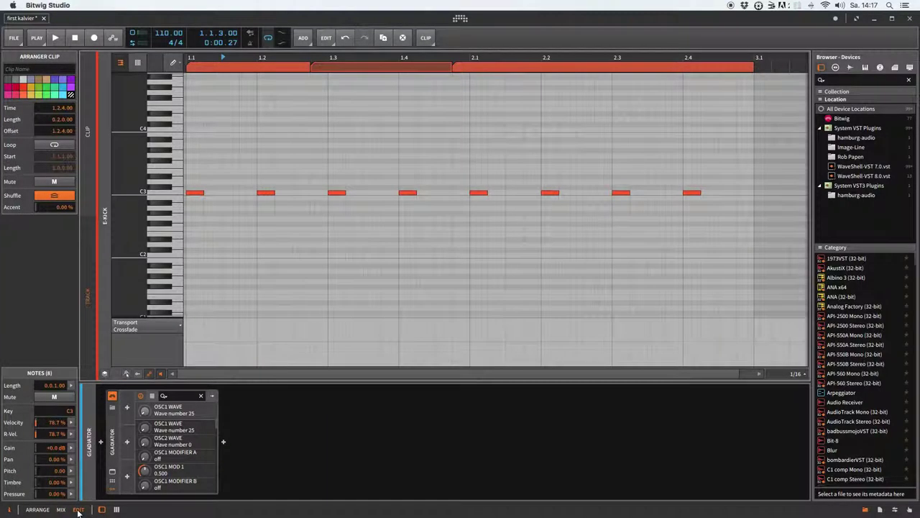
left_click(174, 64)
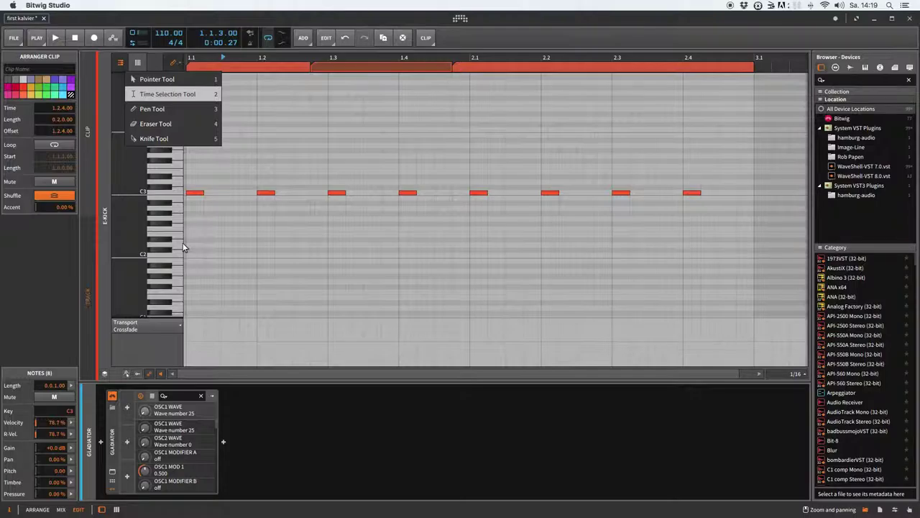
key("Up")
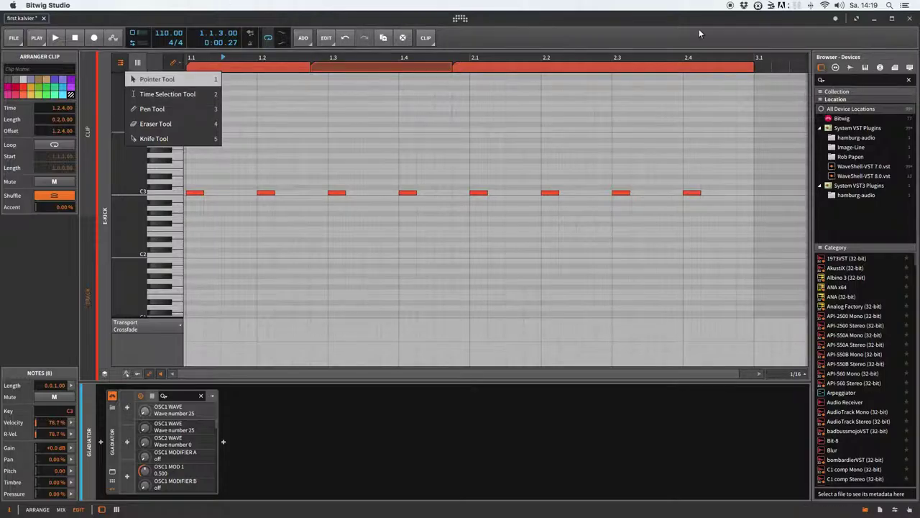
mouse_move(910, 308)
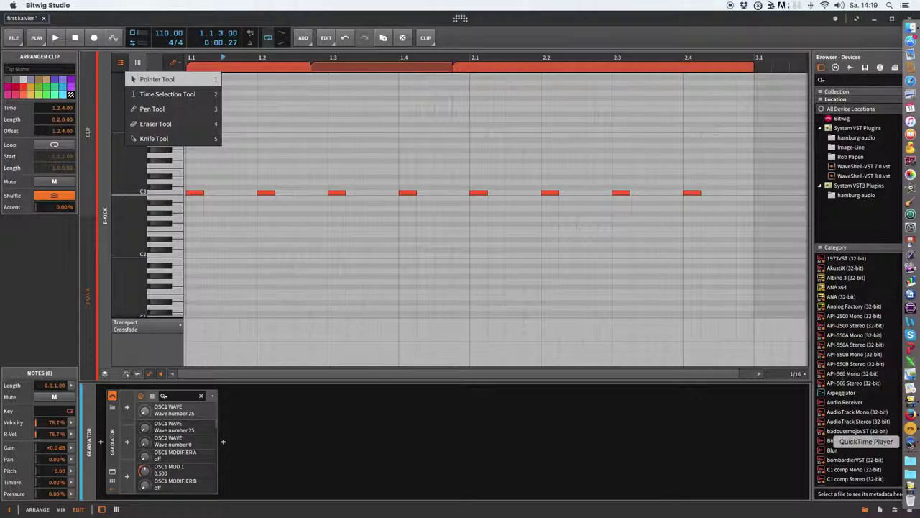
left_click(910, 443)
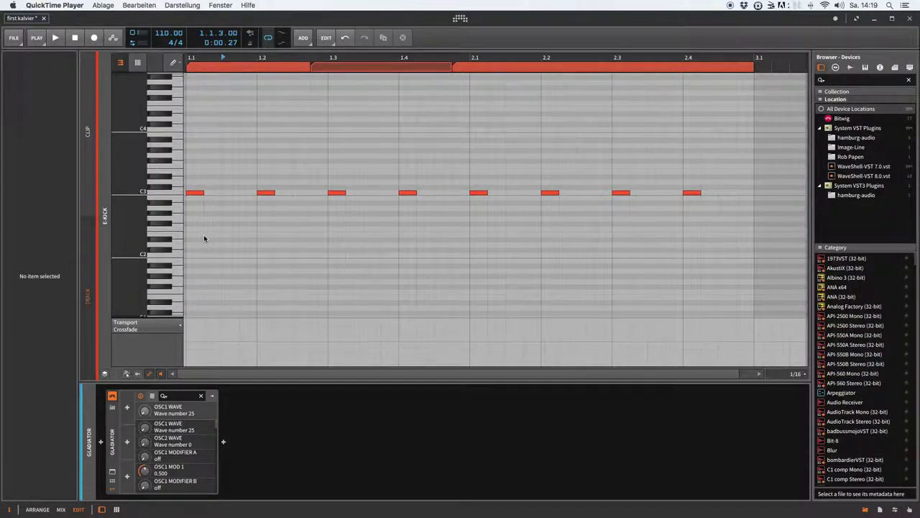
left_click(103, 5)
mouse_move(136, 4)
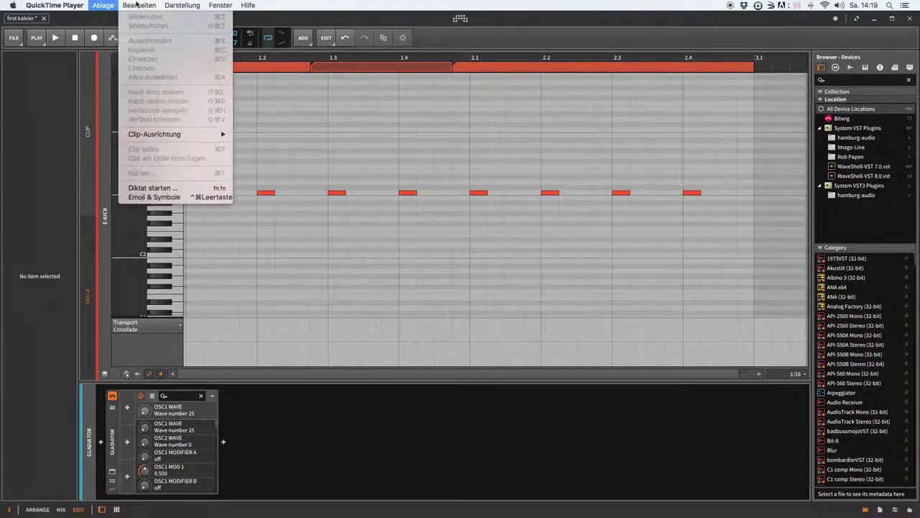